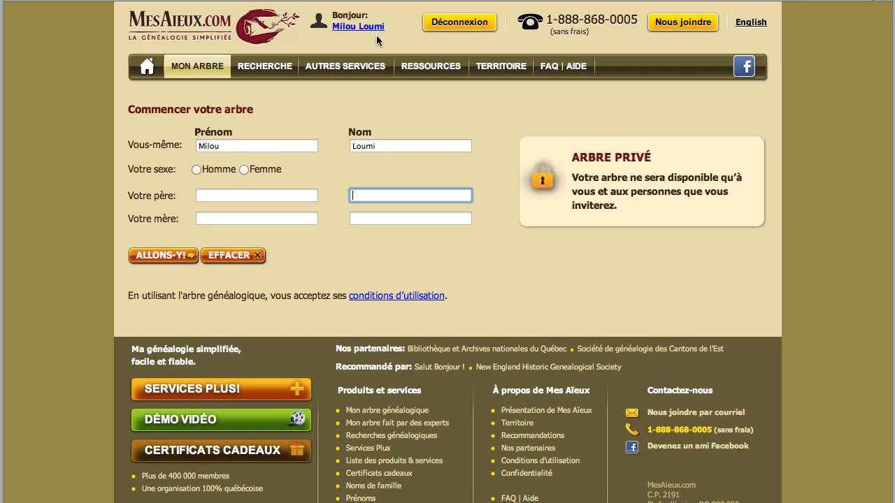
pyautogui.click(195, 169)
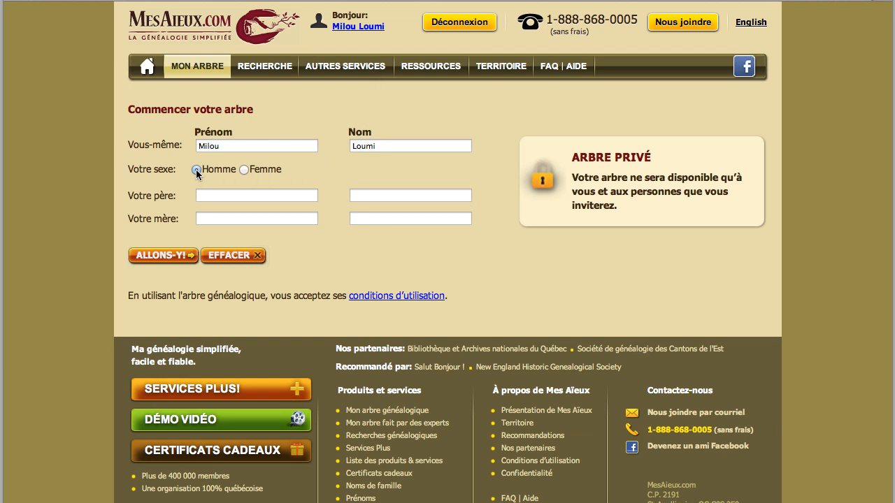
pyautogui.click(224, 196)
pyautogui.write('Joseph')
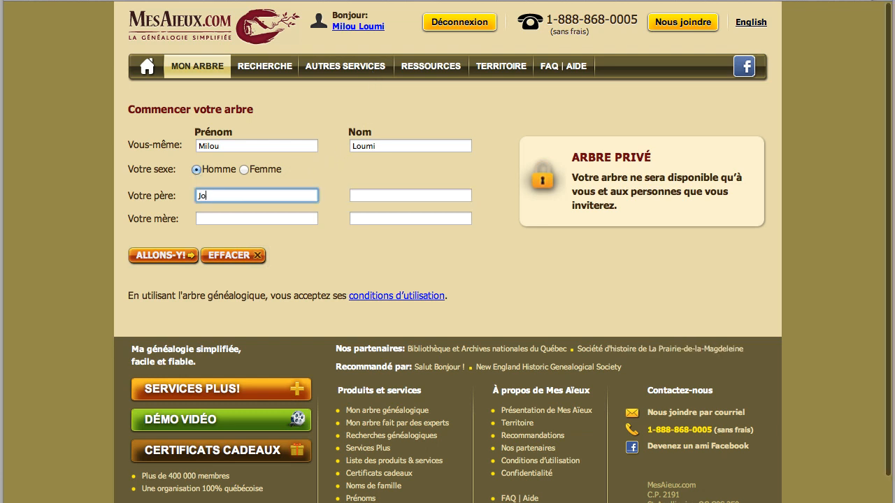
pyautogui.press('Tab')
pyautogui.write('R')
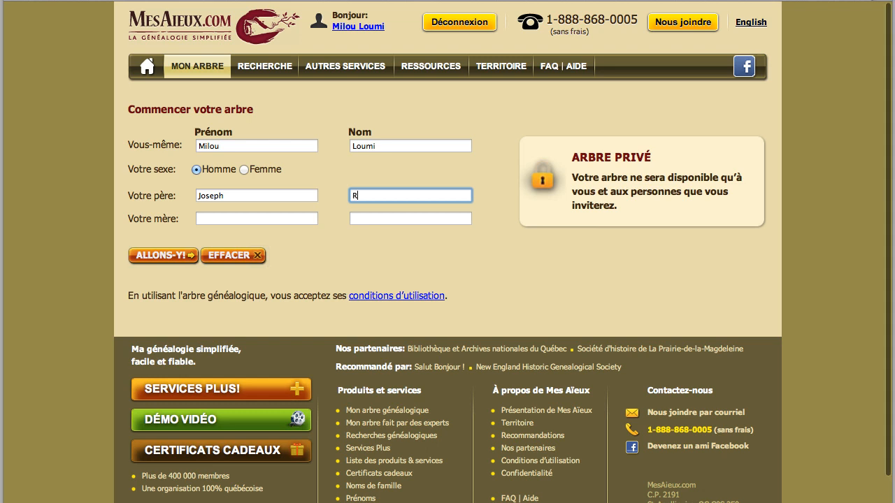
pyautogui.write('obitaille')
pyautogui.click(228, 221)
pyautogui.write('Mathilda')
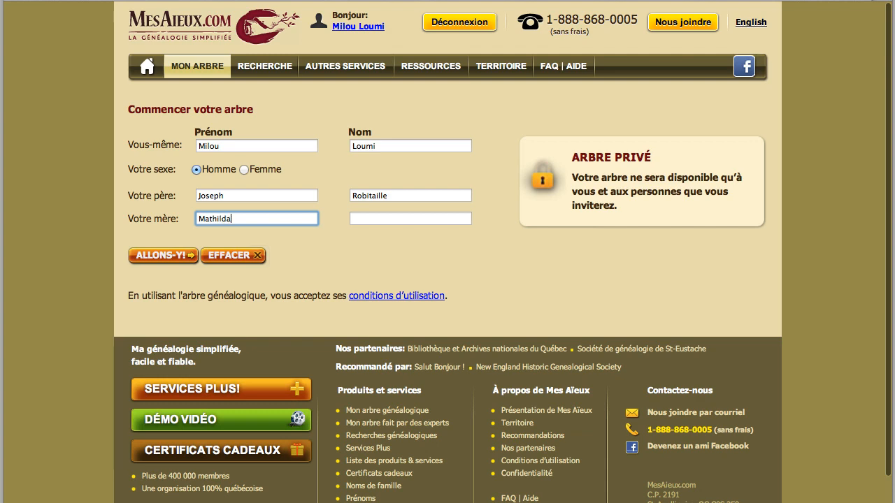
pyautogui.press('Tab')
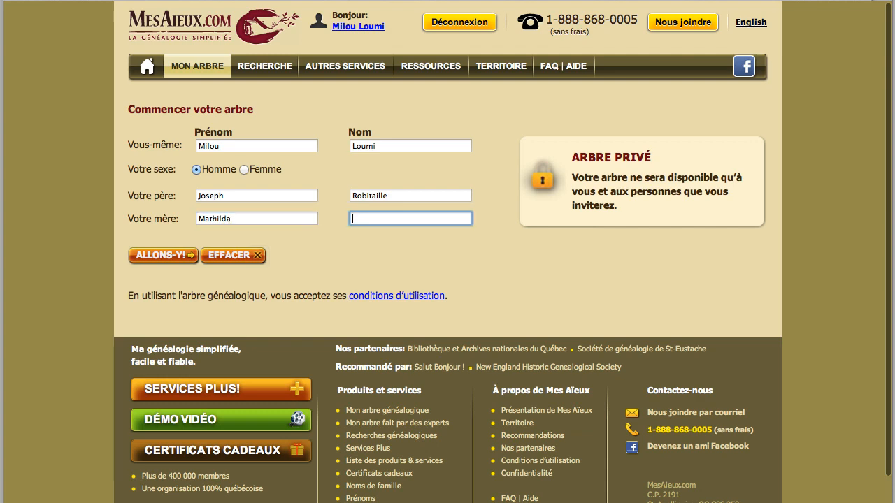
pyautogui.write('Dubuc')
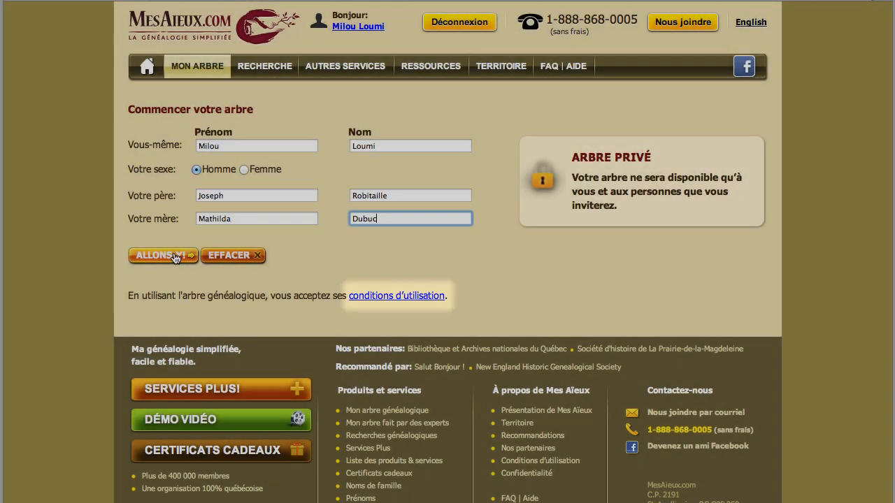
pyautogui.click(172, 257)
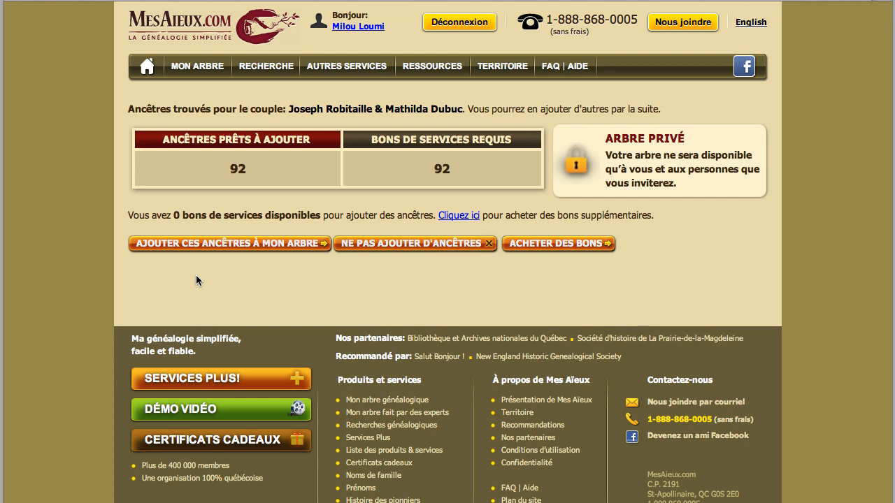
# Continue from the found-ancestors summary to the Mon Arbre tree view
pyautogui.click(386, 246)
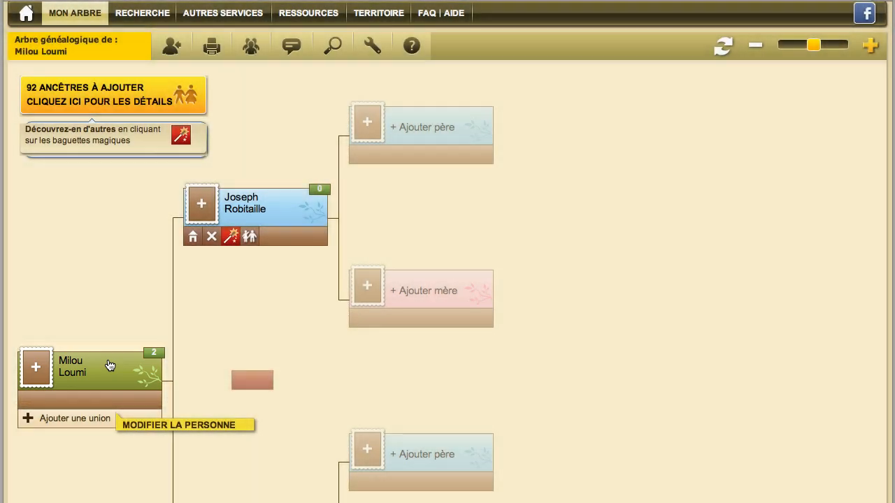
pyautogui.click(109, 365)
pyautogui.scroll(-4, 82, 395)
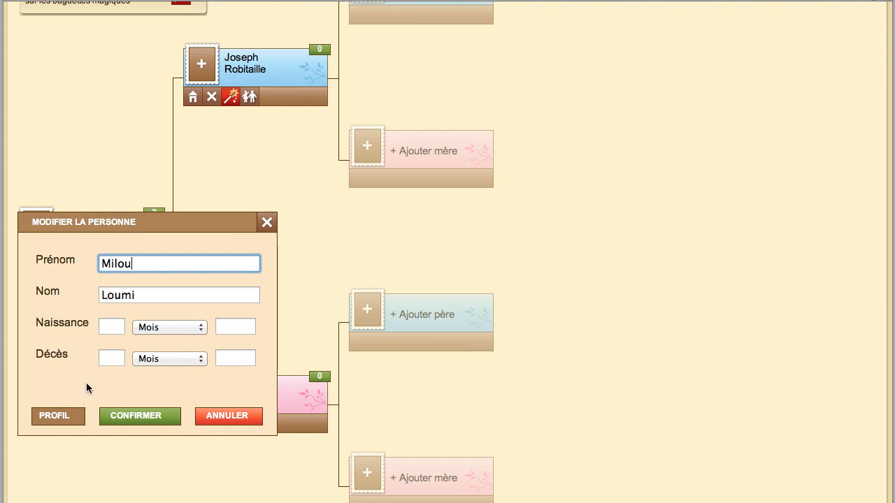
pyautogui.click(72, 421)
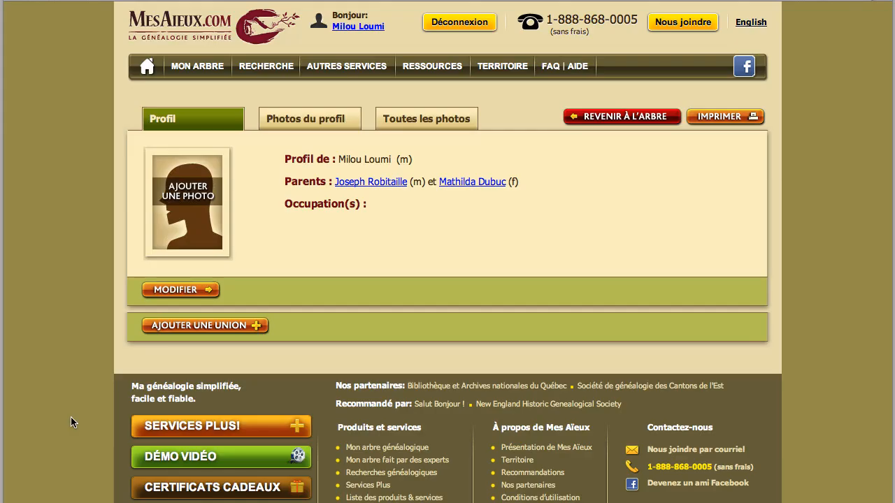
pyautogui.scroll(-1, 794, 249)
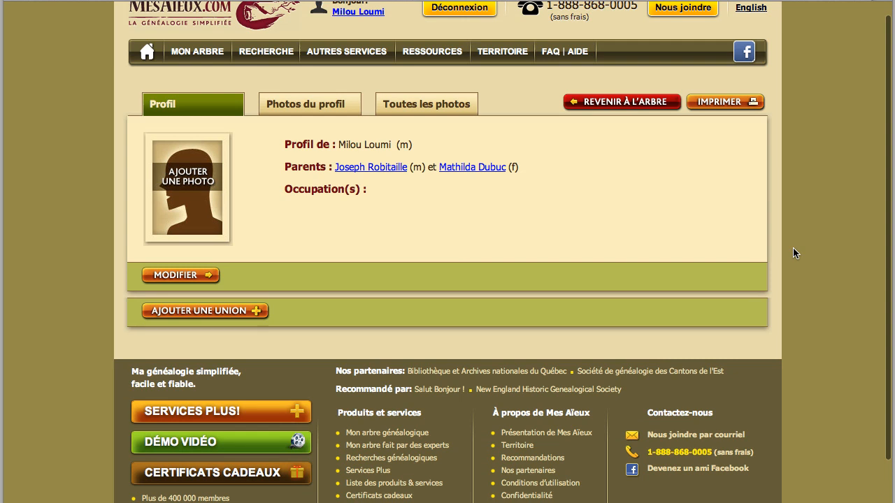
pyautogui.click(625, 102)
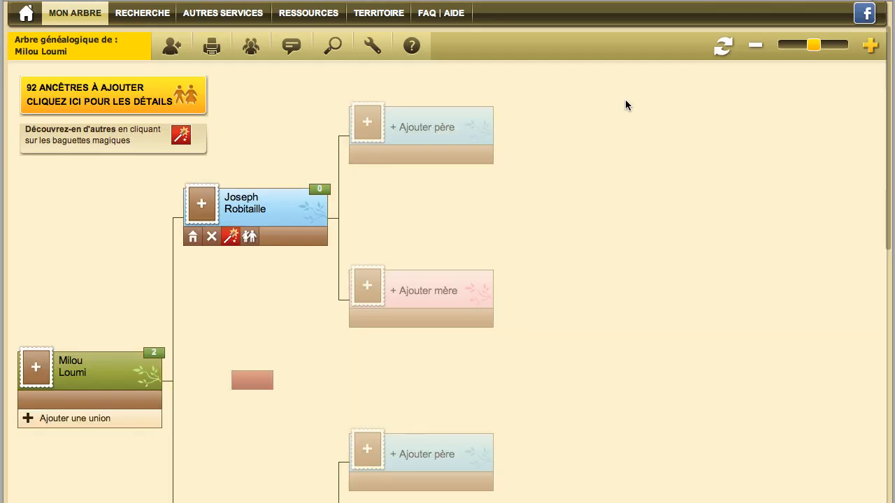
# Set 1857 as the Date de l'union between Joseph Robitaille and Mathilda Dubuc
pyautogui.scroll(1, 228, 305)
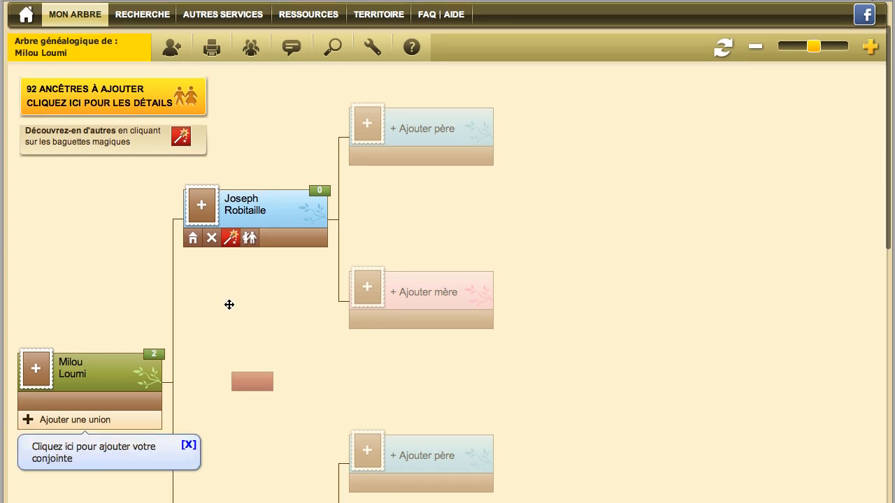
pyautogui.click(259, 393)
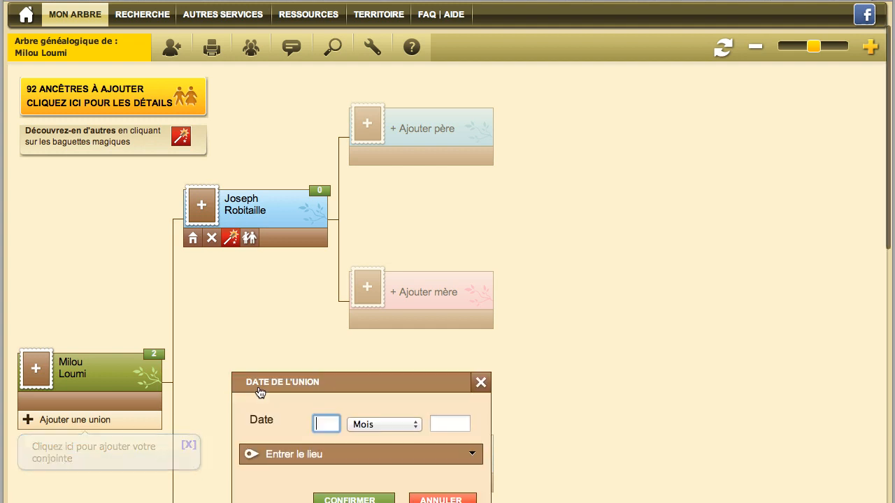
pyautogui.scroll(-2, 269, 405)
pyautogui.scroll(-1, 270, 405)
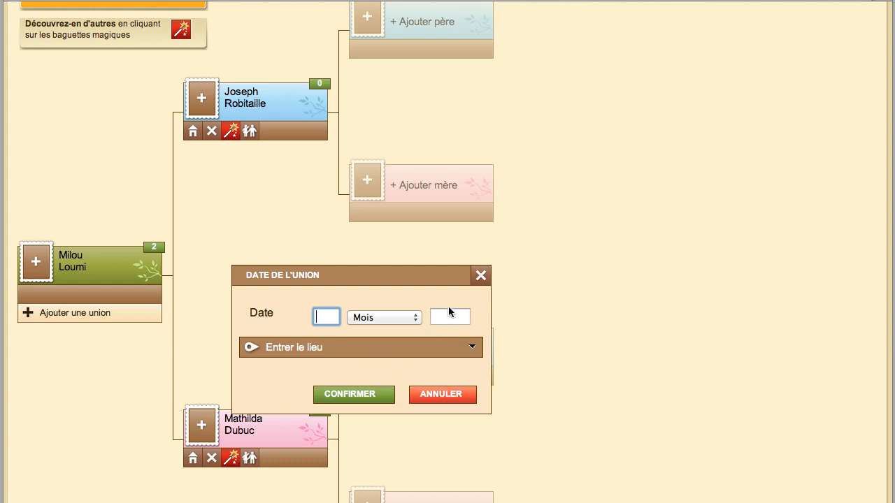
pyautogui.click(448, 314)
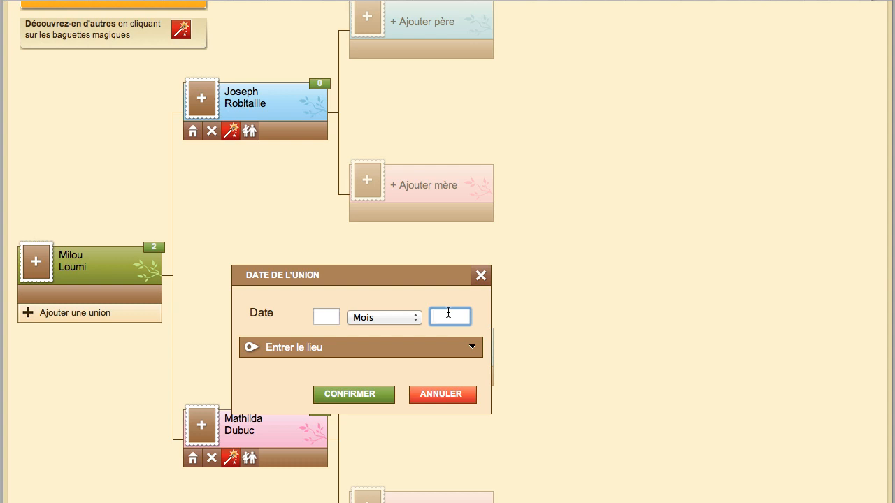
pyautogui.write('1857')
pyautogui.click(374, 395)
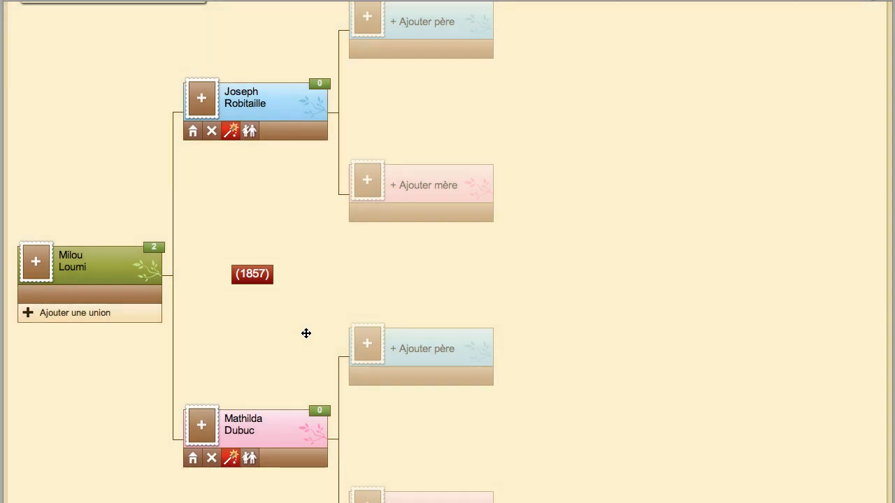
pyautogui.click(90, 314)
pyautogui.scroll(-2, 129, 330)
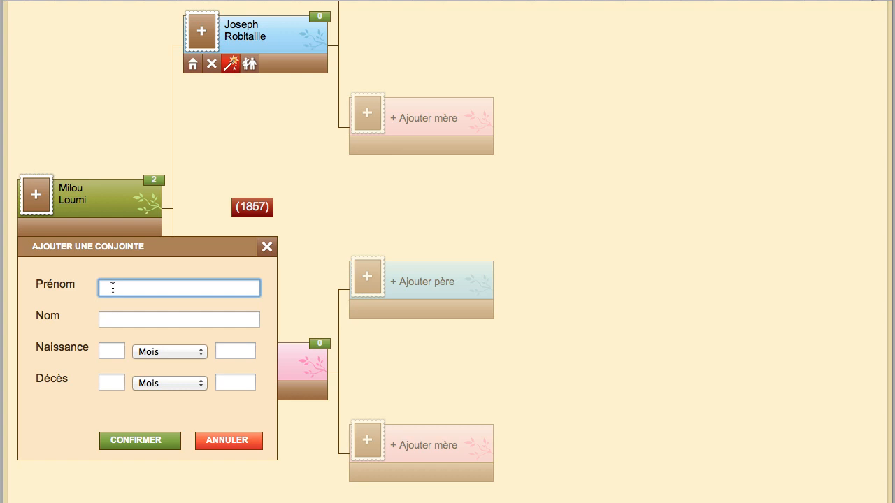
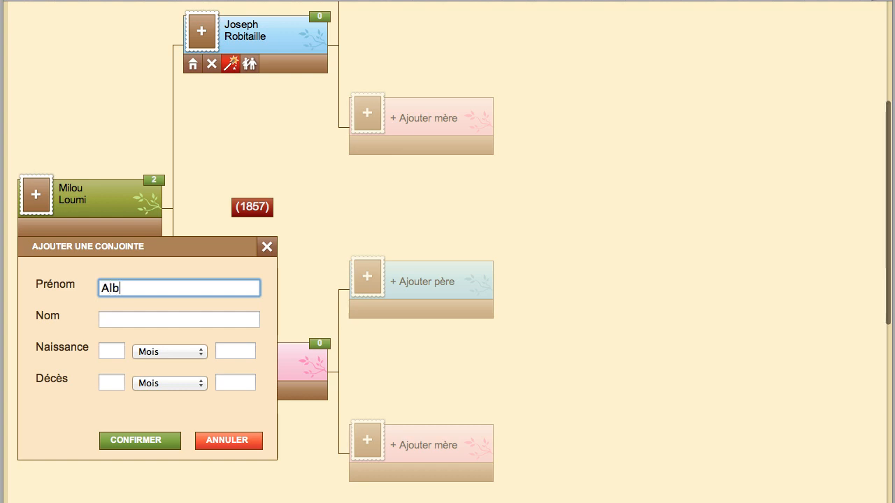
pyautogui.click(123, 318)
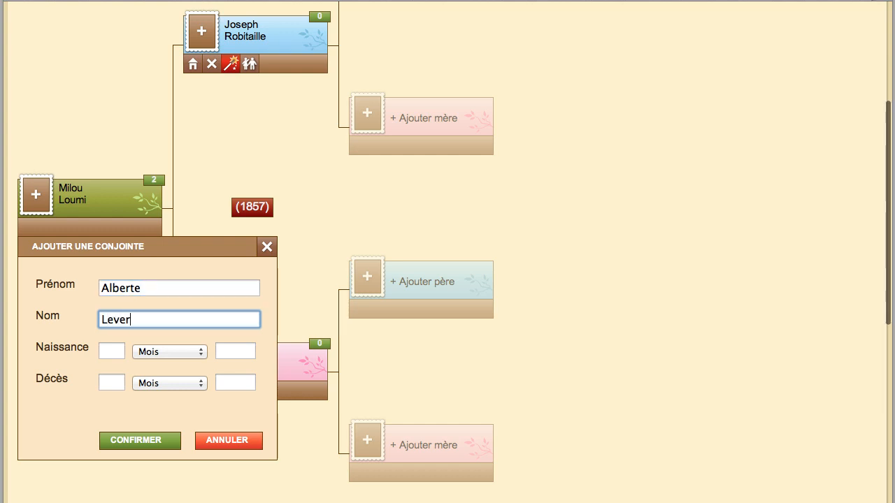
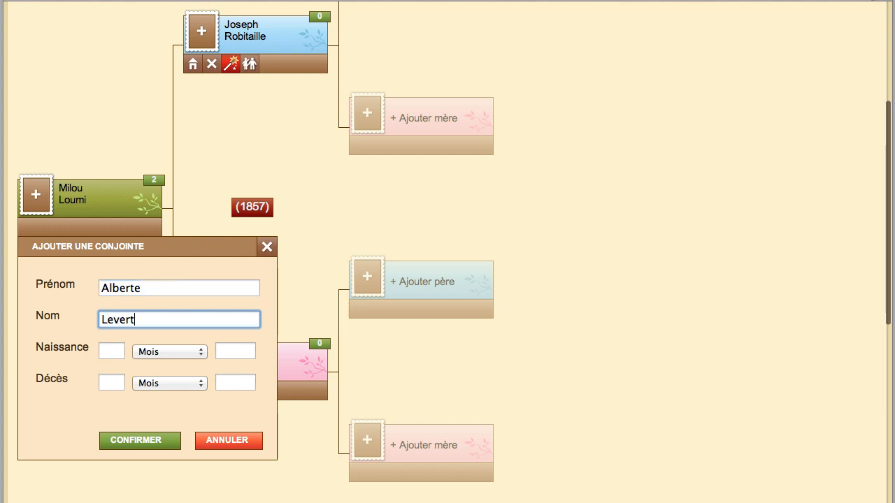
pyautogui.click(151, 446)
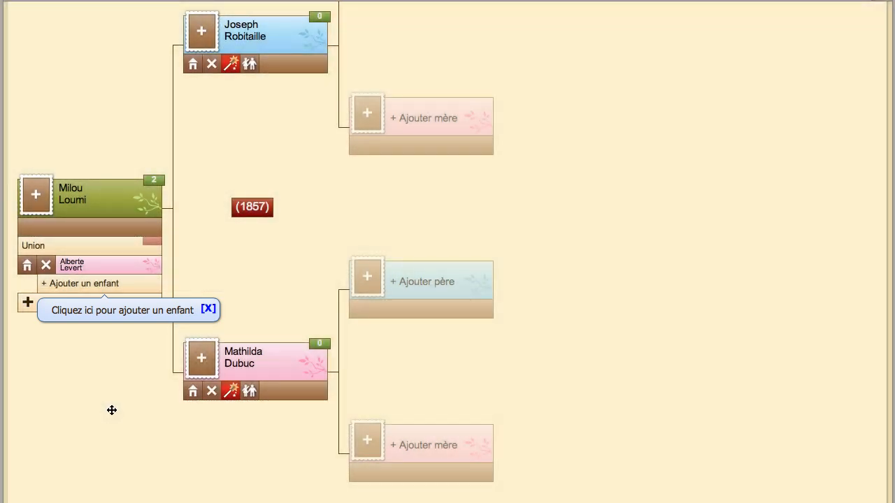
pyautogui.click(93, 285)
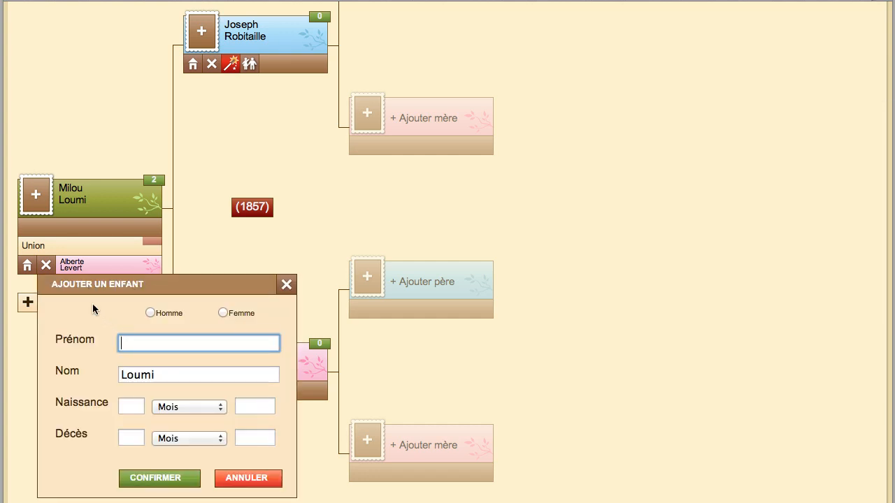
pyautogui.click(223, 312)
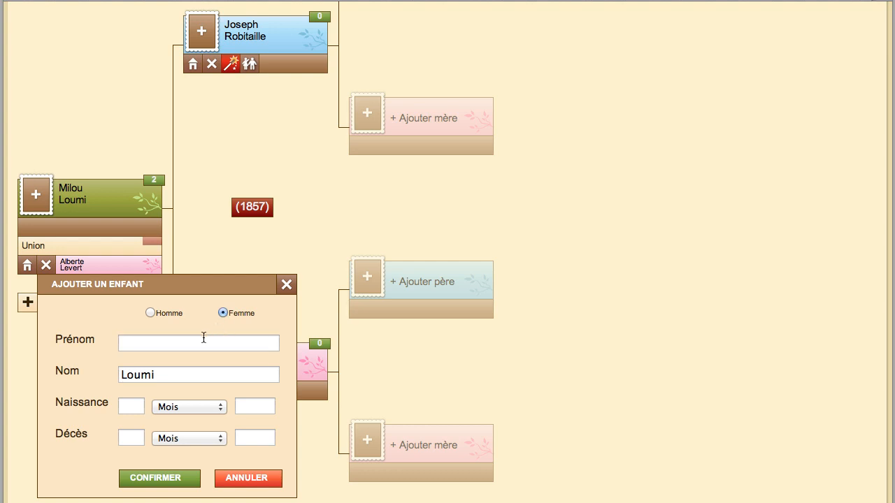
pyautogui.click(204, 339)
pyautogui.write('Mimi')
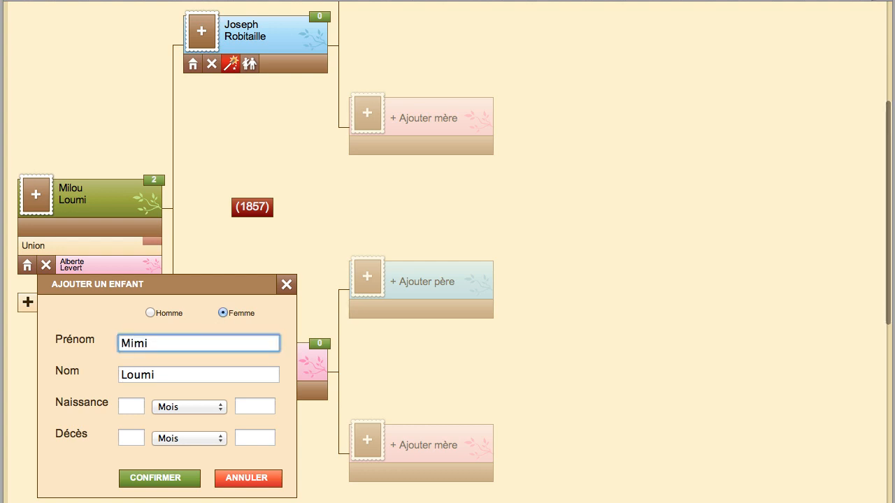
pyautogui.click(161, 478)
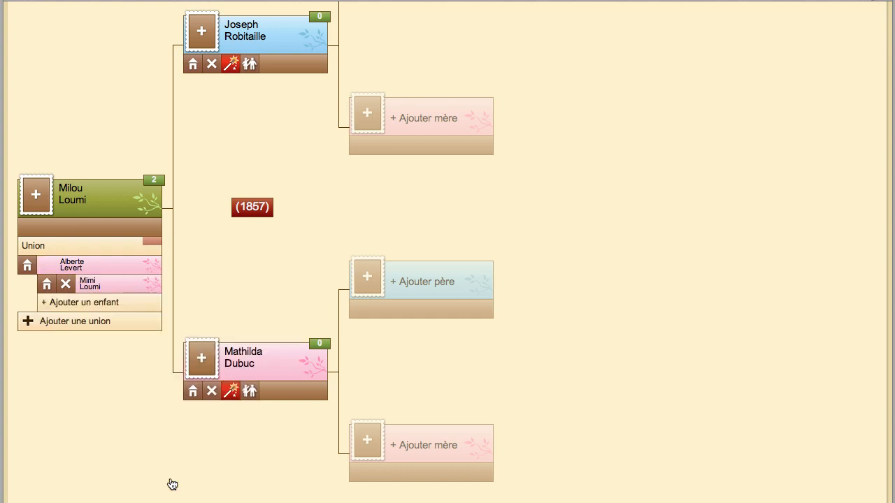
pyautogui.scroll(2, 134, 390)
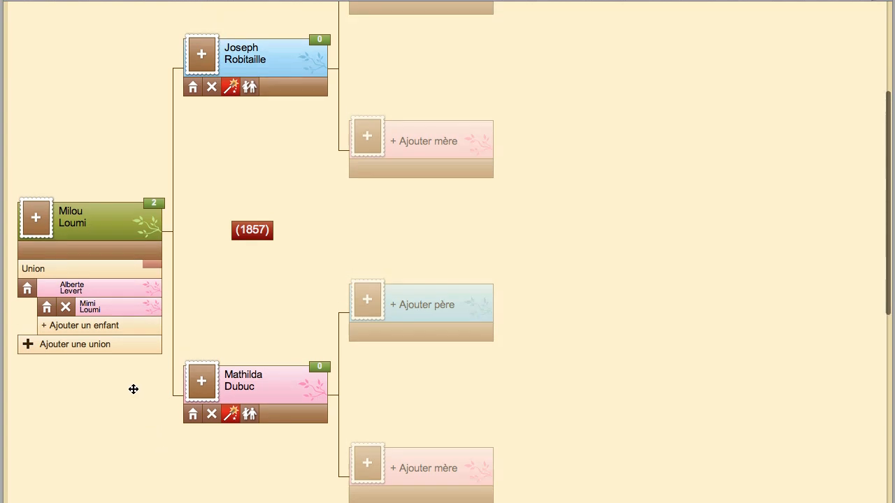
pyautogui.scroll(5, 133, 389)
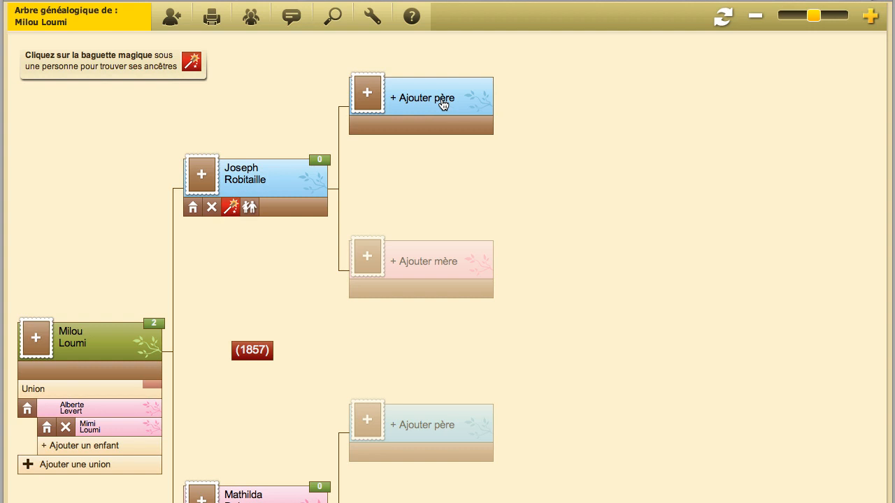
pyautogui.click(443, 103)
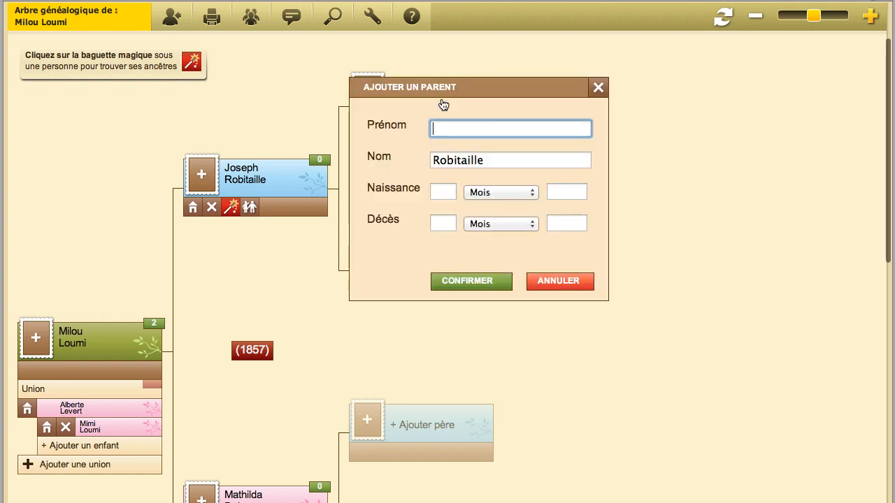
pyautogui.click(599, 89)
pyautogui.click(443, 261)
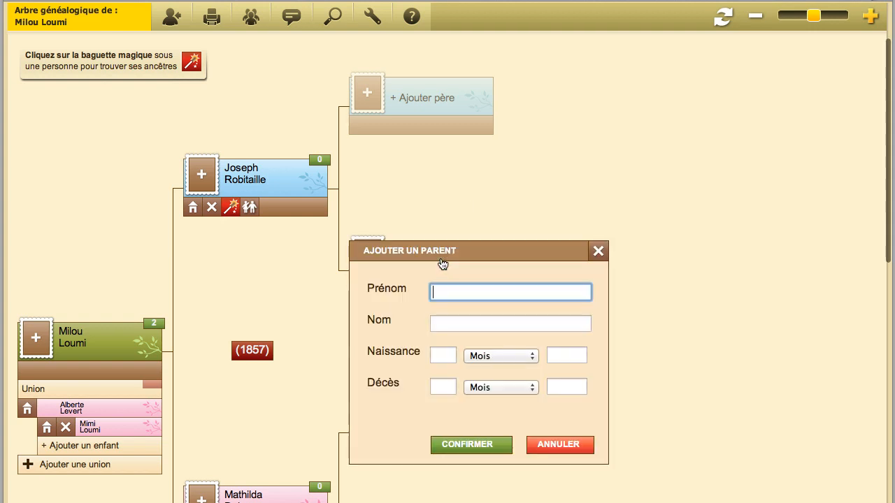
pyautogui.click(598, 250)
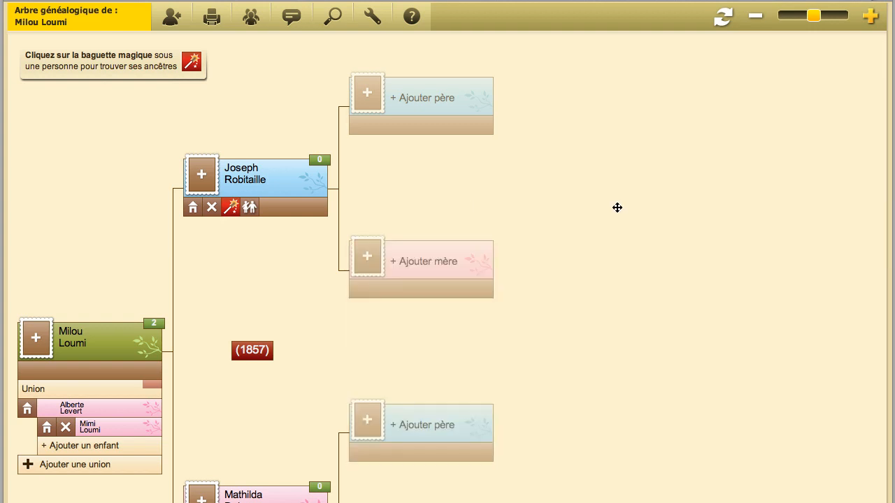